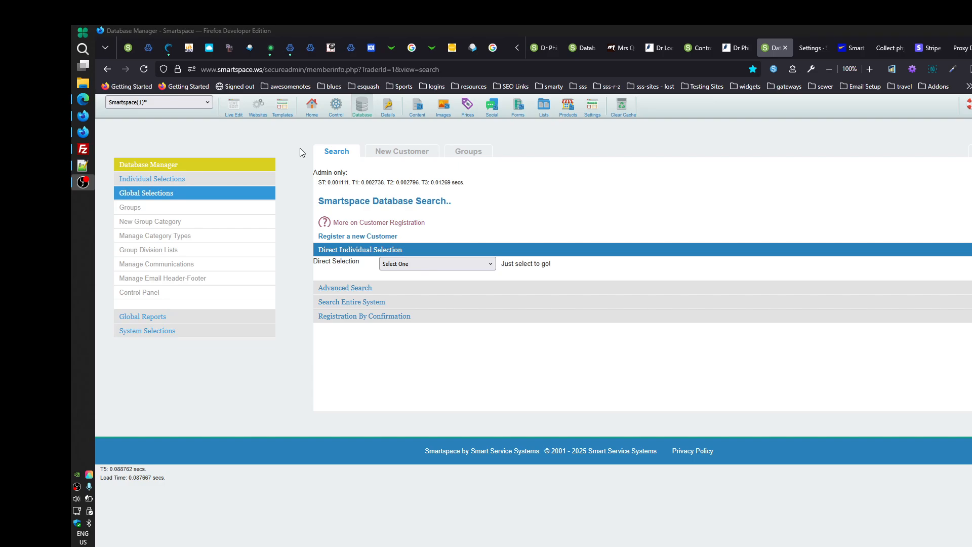
# Open the Home Page Message article from the Website Home Page Message category of the Content Manager for editing.
pyautogui.click(417, 115)
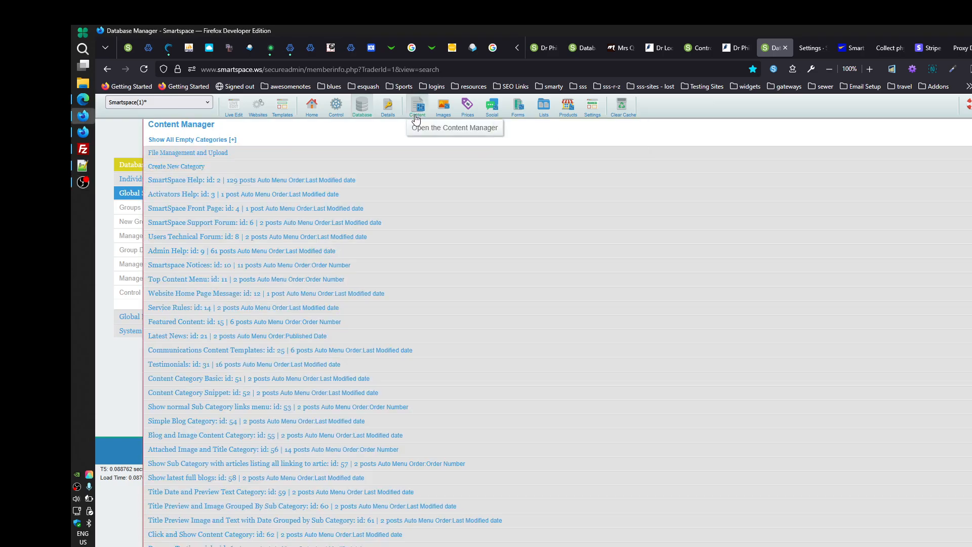
pyautogui.click(394, 296)
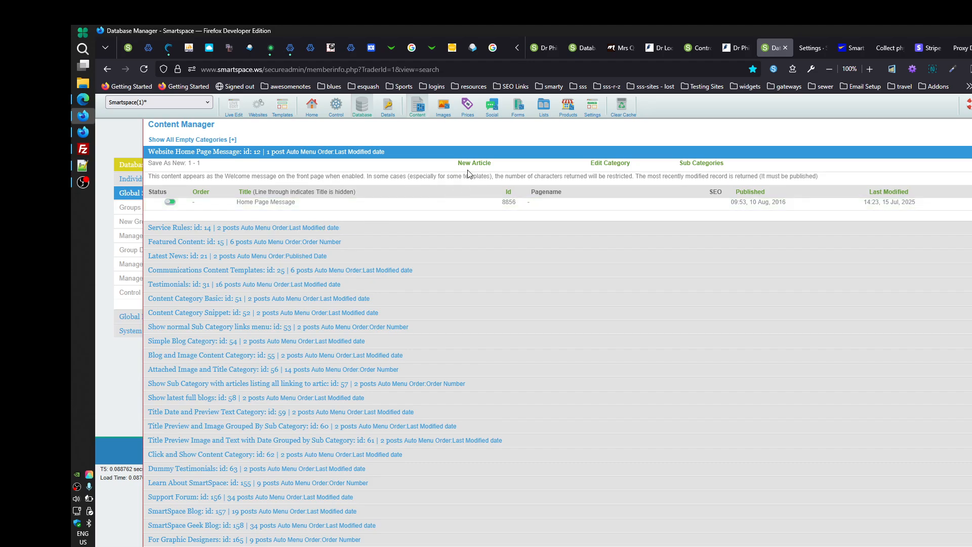
pyautogui.click(263, 203)
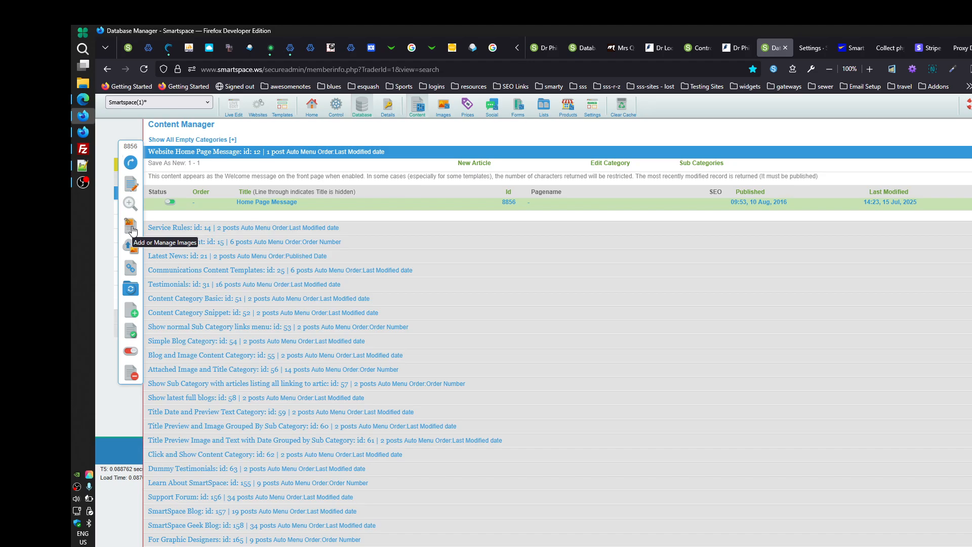
pyautogui.click(133, 186)
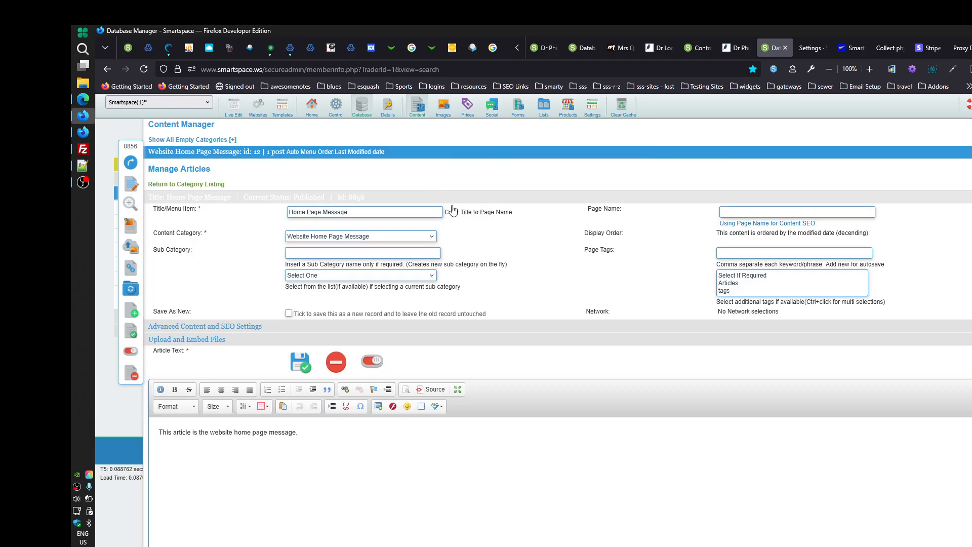
# Expand the article's Upload and Embed Files section and review the available image resize options.
pyautogui.scroll(-3, 530, 266)
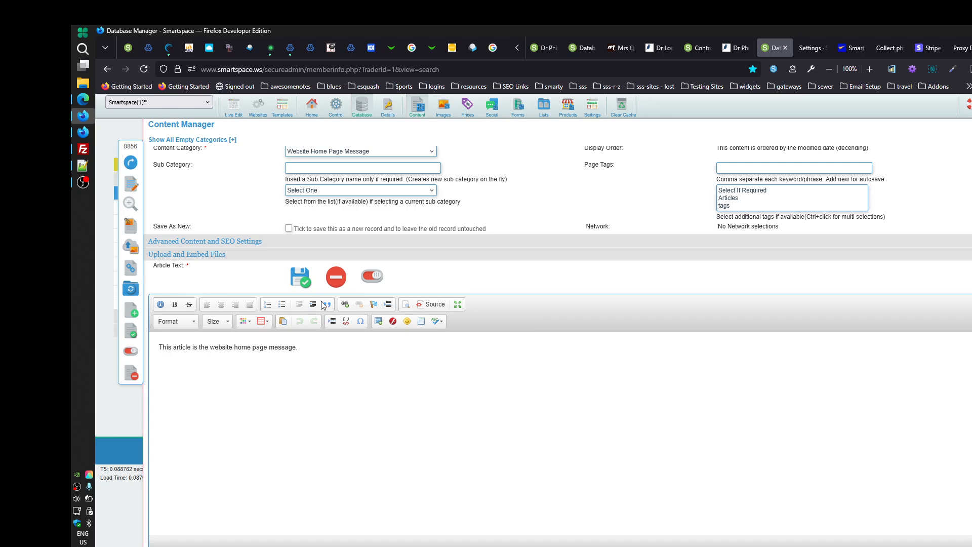
pyautogui.click(252, 258)
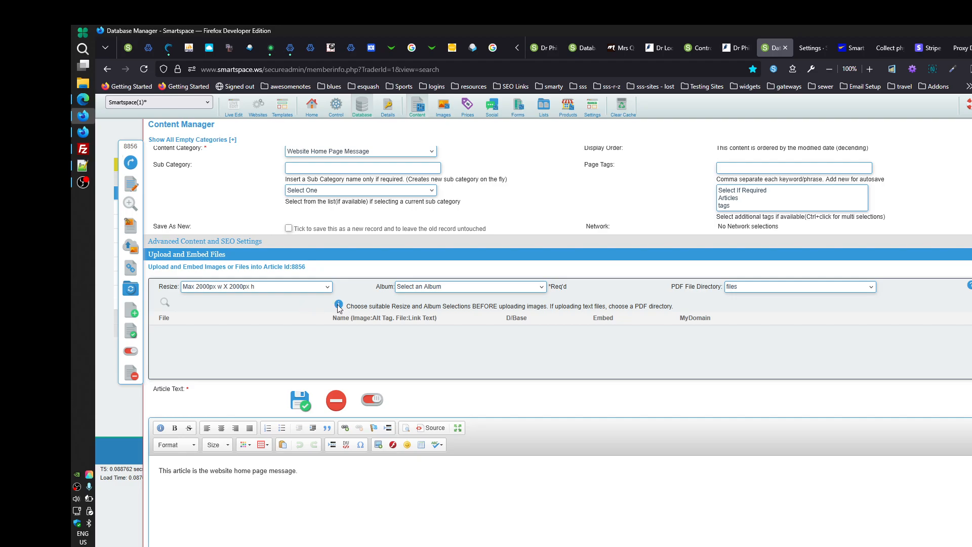
pyautogui.moveTo(338, 308)
pyautogui.click(276, 289)
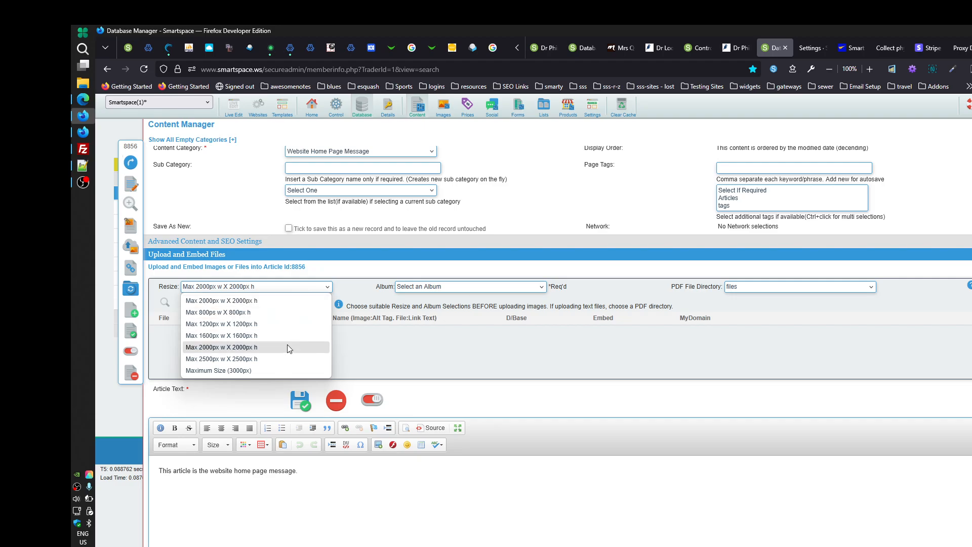
pyautogui.click(356, 286)
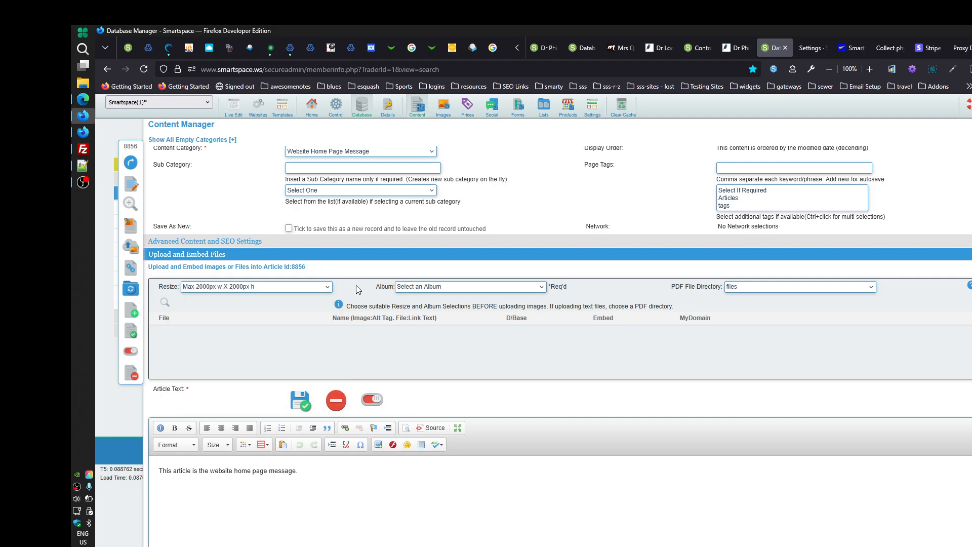
pyautogui.click(543, 288)
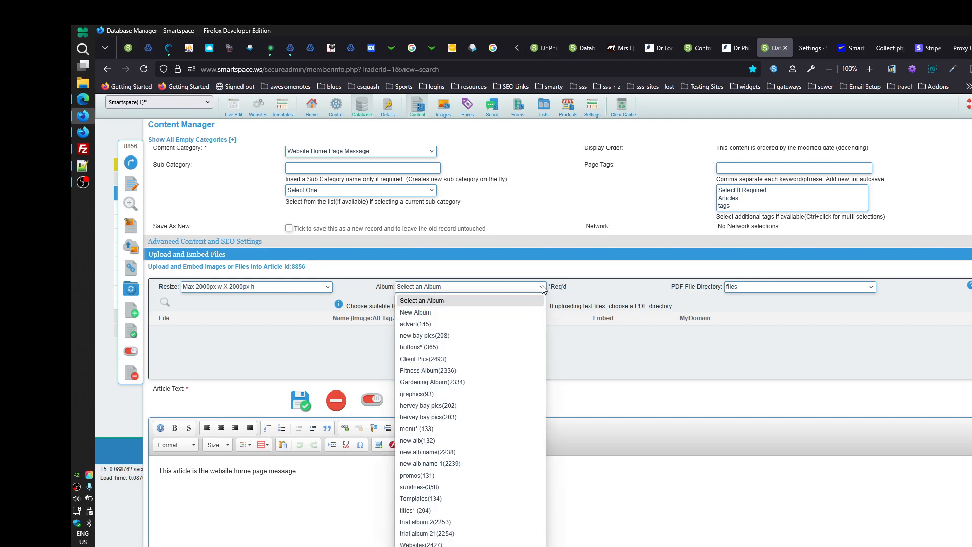
pyautogui.click(418, 313)
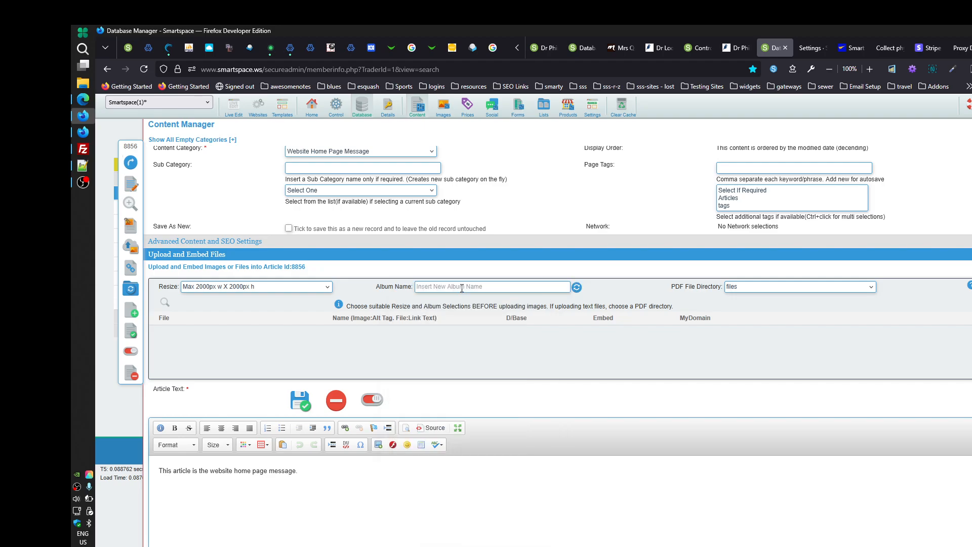
pyautogui.click(577, 288)
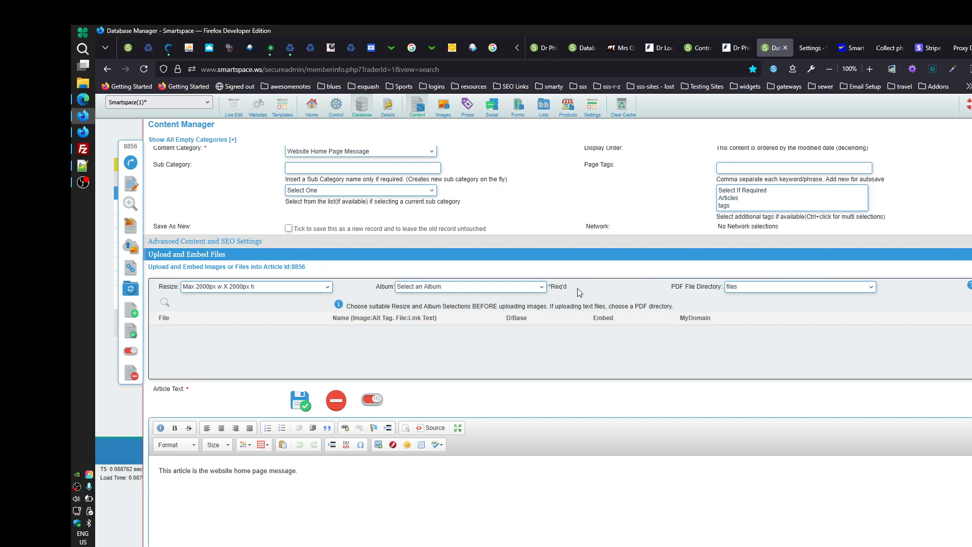
# Choose the advert(145) album for images and files/new_folder as the PDF file directory for the upload.
pyautogui.click(465, 287)
pyautogui.click(429, 321)
pyautogui.click(871, 287)
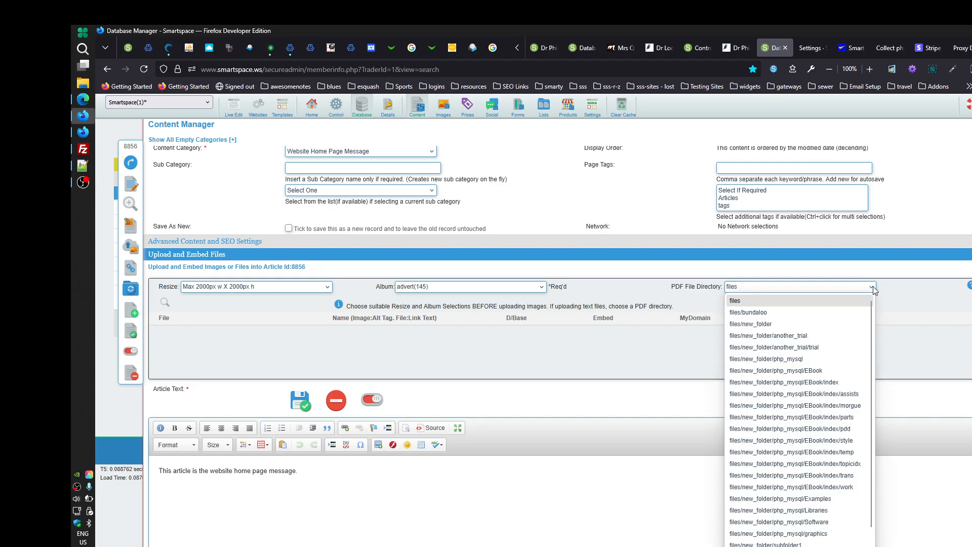
pyautogui.click(779, 325)
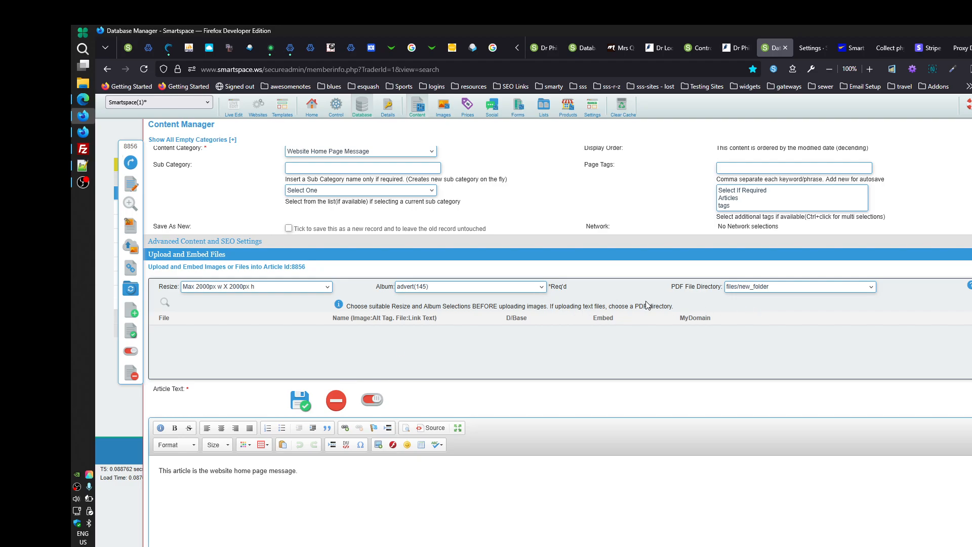
# Add the files newhbs_logo_1-13 and score_instructions from the hbaysquash folder to the upload list.
pyautogui.click(164, 305)
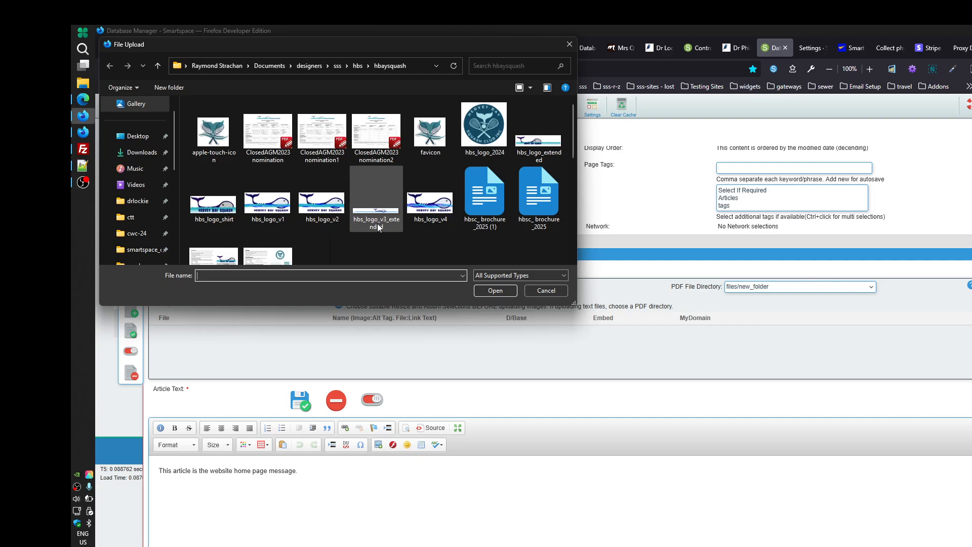
pyautogui.scroll(-1, 429, 240)
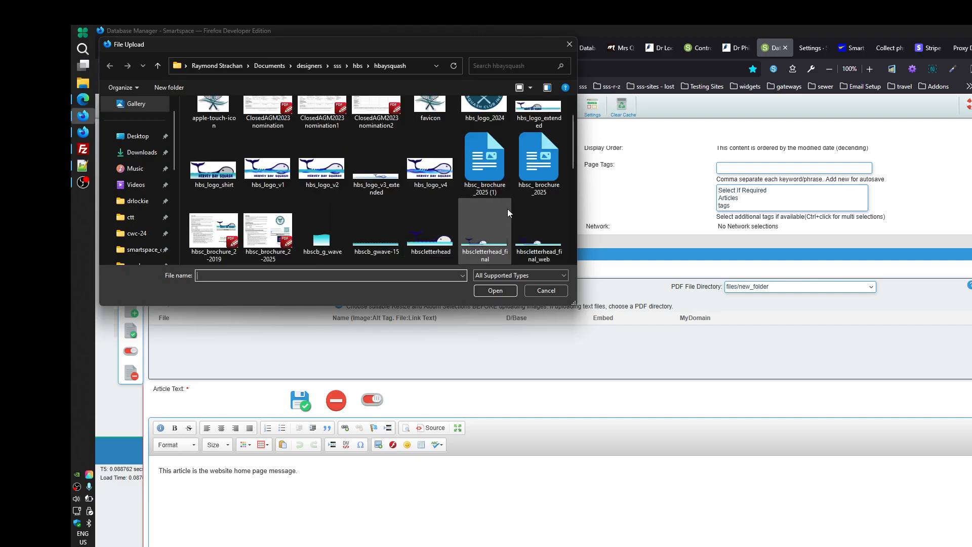
pyautogui.scroll(-1, 508, 209)
pyautogui.scroll(-1, 529, 212)
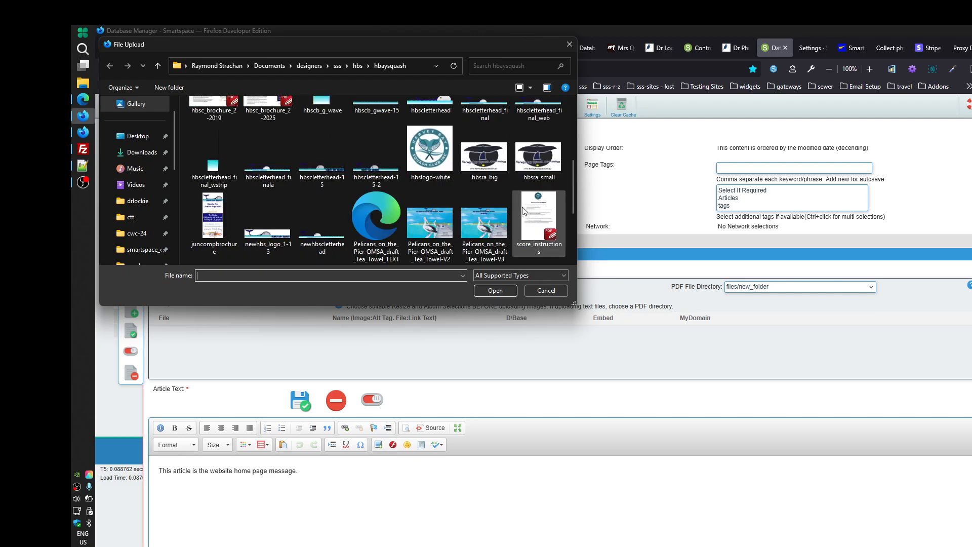
pyautogui.click(538, 223)
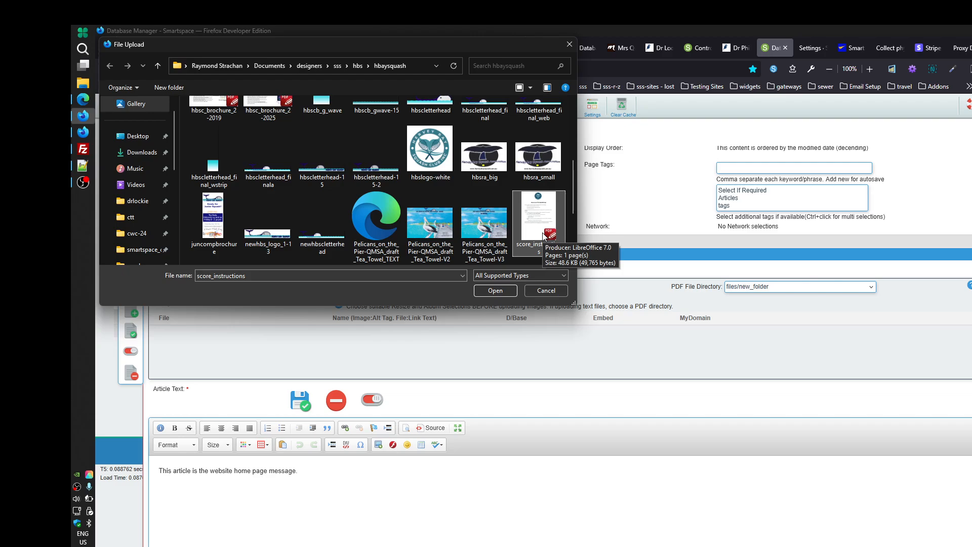
pyautogui.keyDown('ctrl'); pyautogui.click(265, 239); pyautogui.keyUp('ctrl')
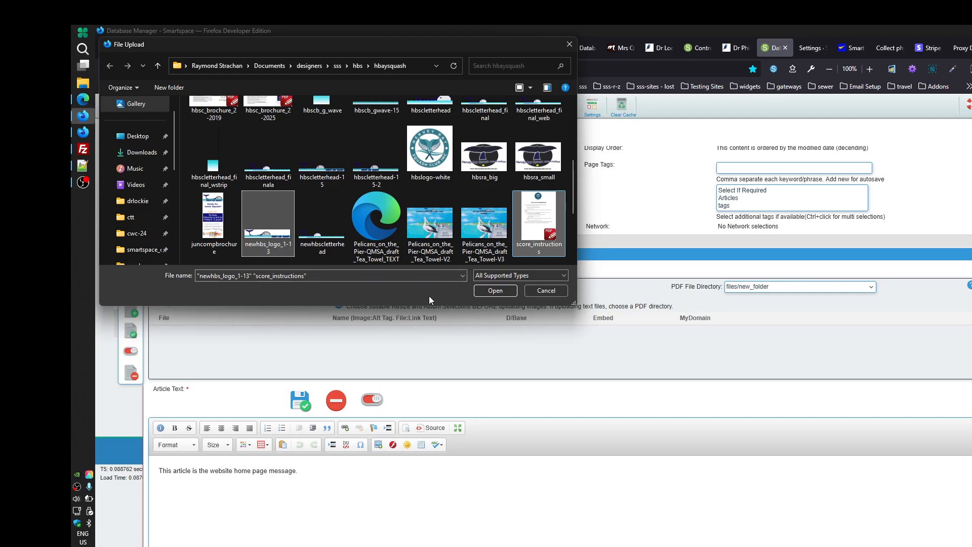
pyautogui.click(484, 292)
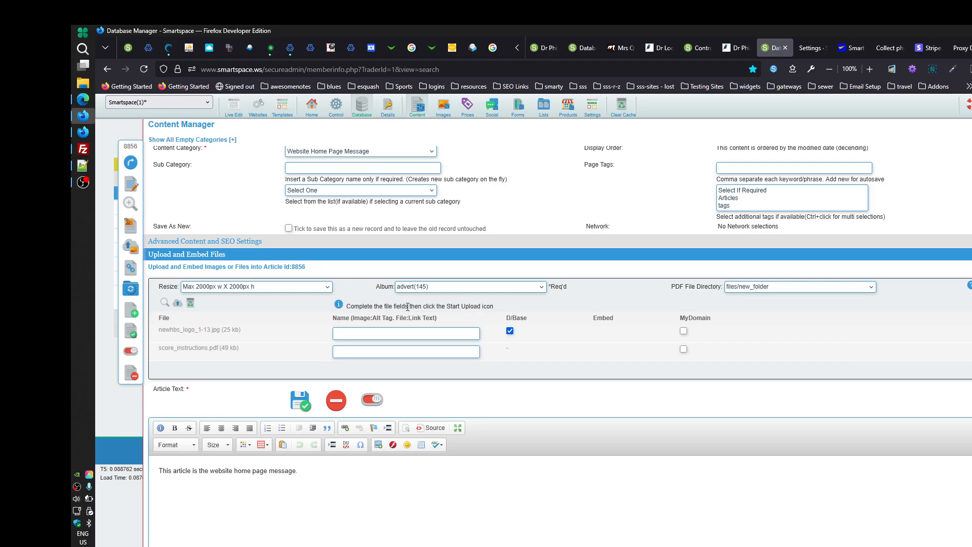
# Name the logo "image" and the PDF "click here to view file", and enable MyDomain for the PDF.
pyautogui.click(364, 335)
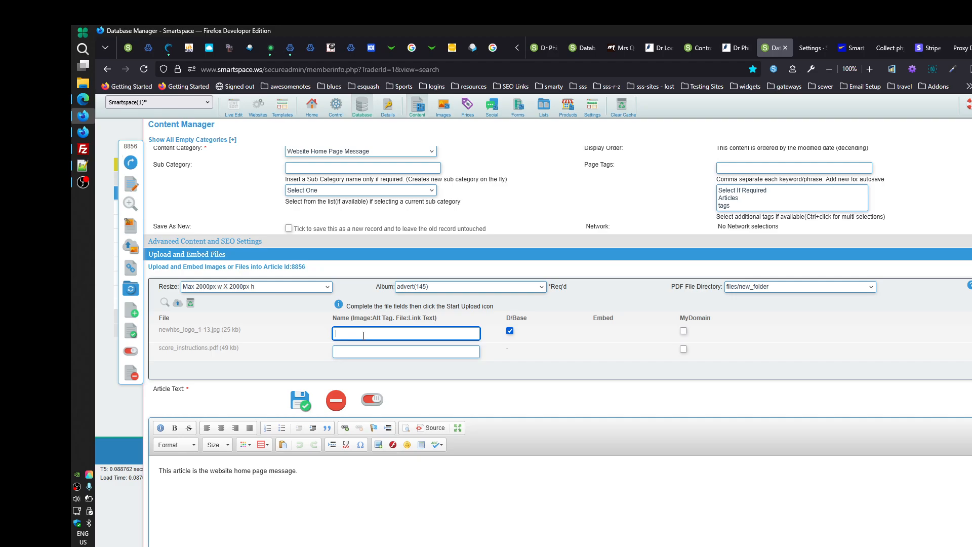
pyautogui.write('image')
pyautogui.click(361, 353)
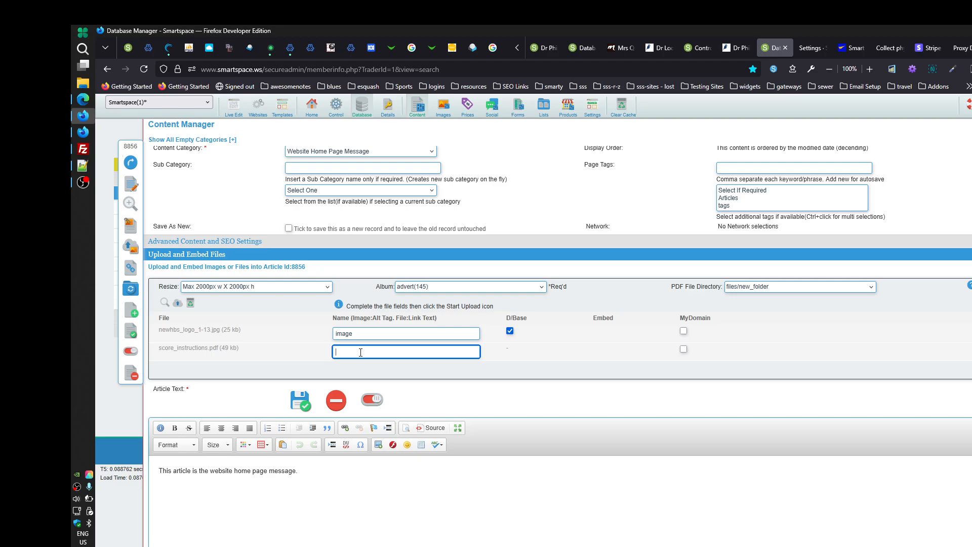
pyautogui.write('click he')
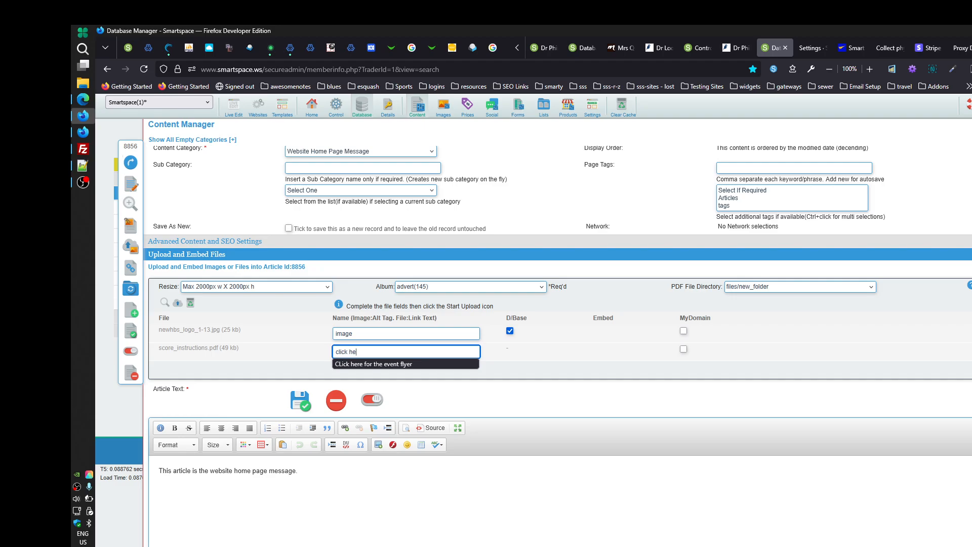
pyautogui.write('re to ')
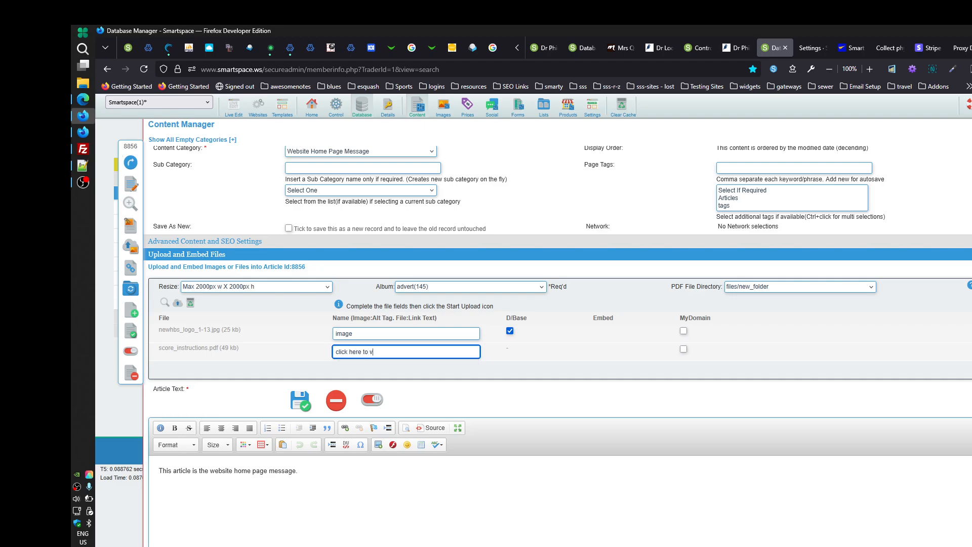
pyautogui.write('view file')
pyautogui.click(684, 349)
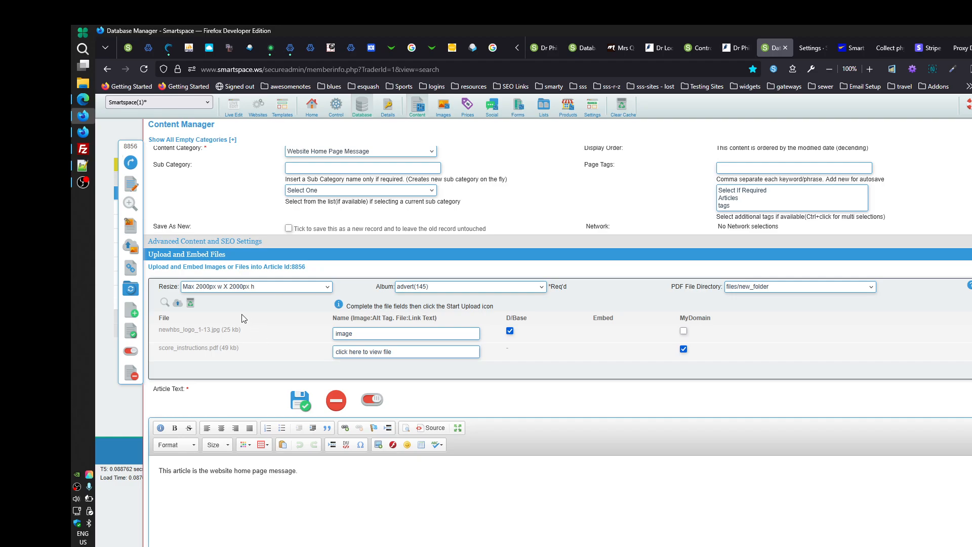
# Upload both files, view the uploaded score_instructions.pdf, and return to the article.
pyautogui.click(177, 304)
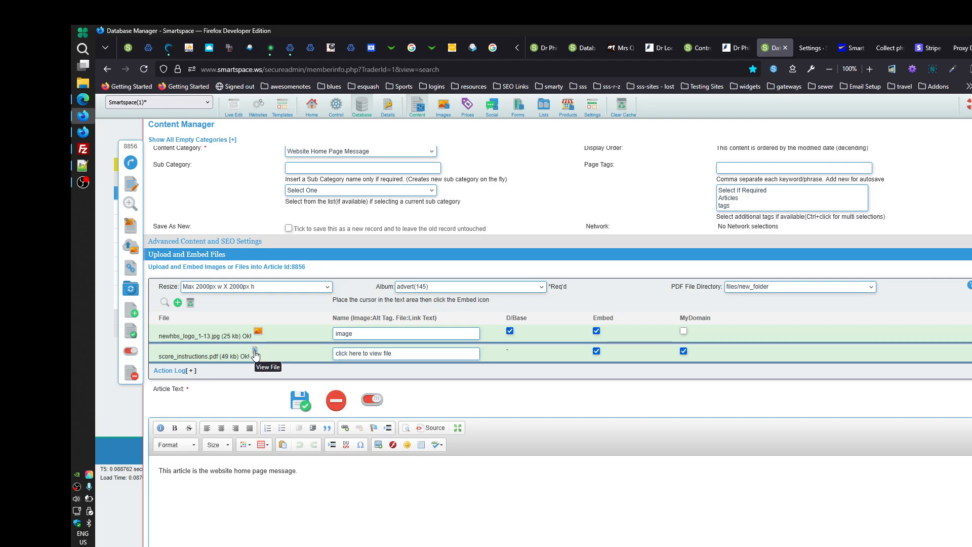
pyautogui.click(254, 353)
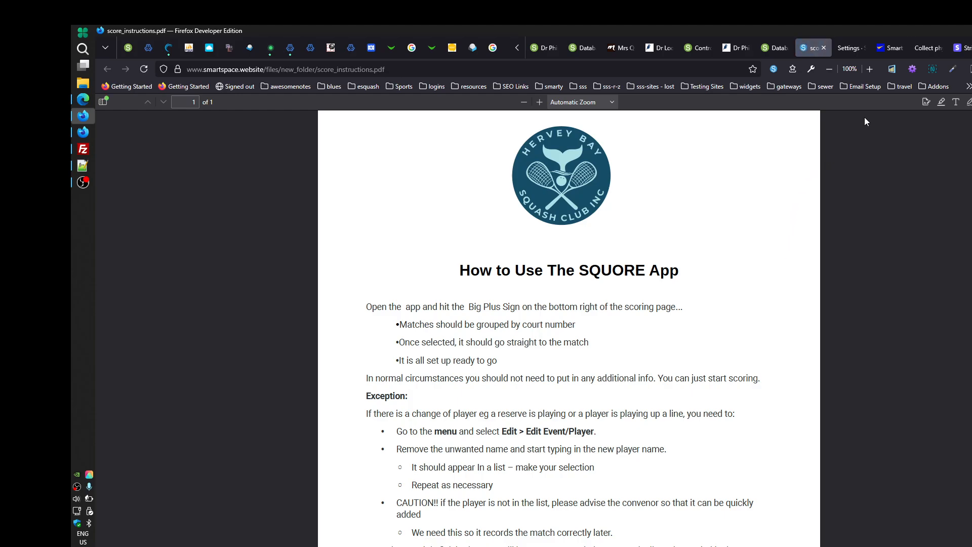
pyautogui.click(824, 47)
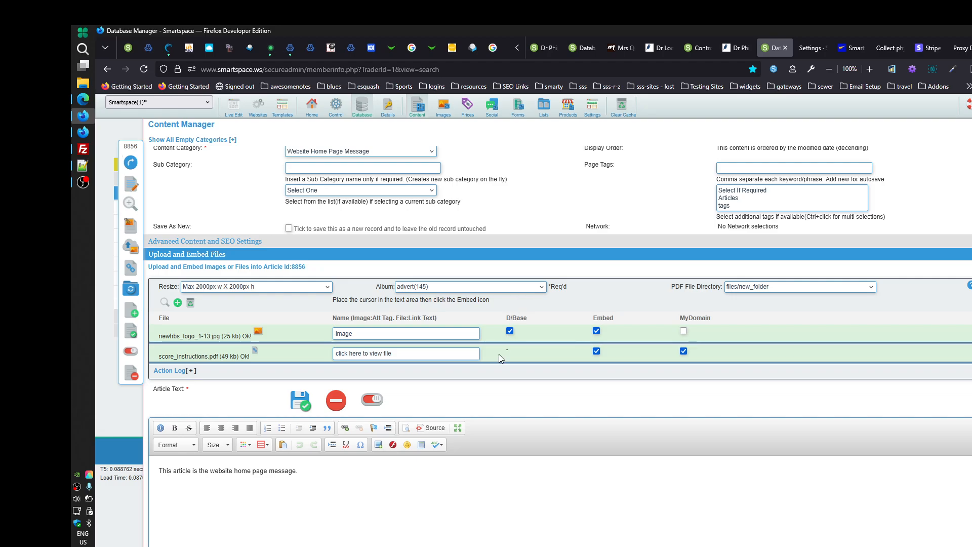
# Embed the score_instructions.pdf link on a new line above the article text and the newhbs_logo_1-13.jpg image below the text.
pyautogui.scroll(-1, 490, 403)
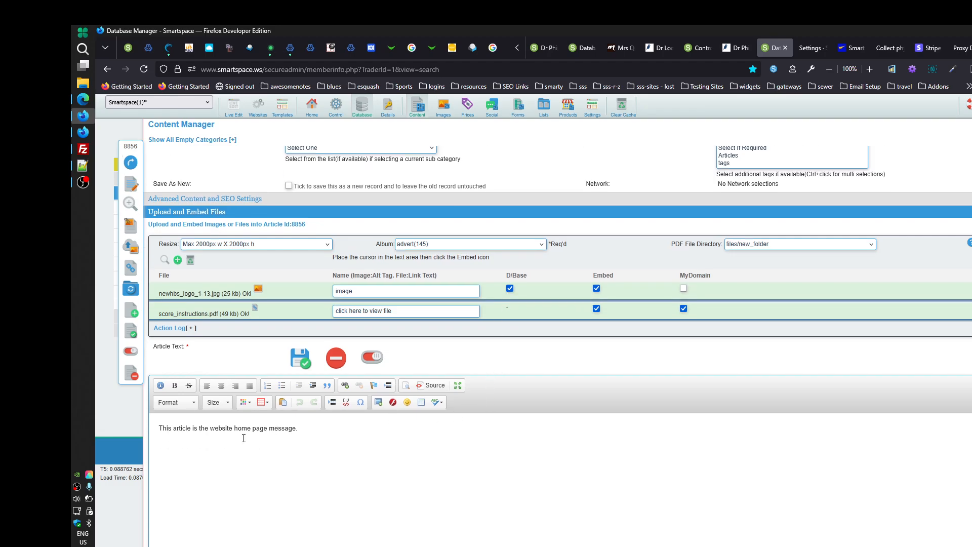
pyautogui.click(158, 429)
pyautogui.press('Return')
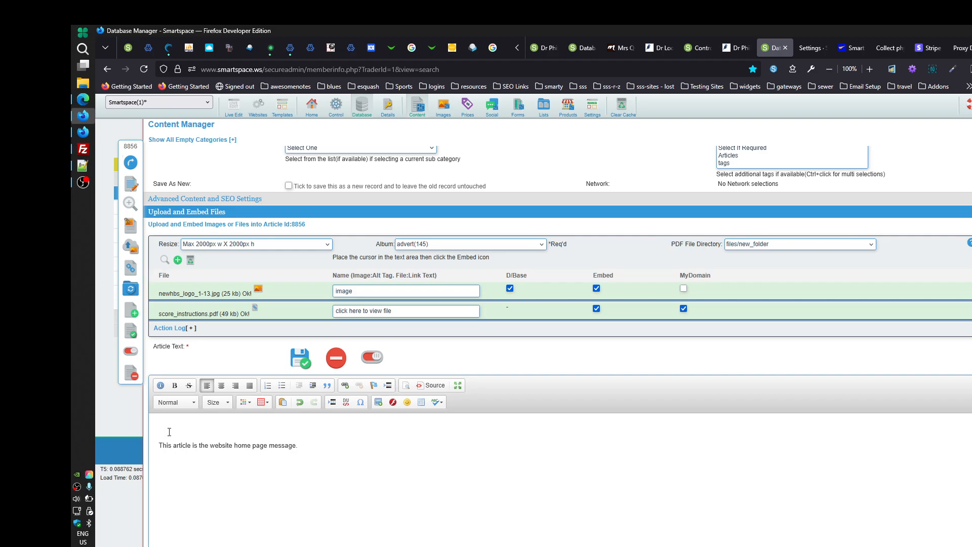
pyautogui.click(166, 426)
pyautogui.click(177, 261)
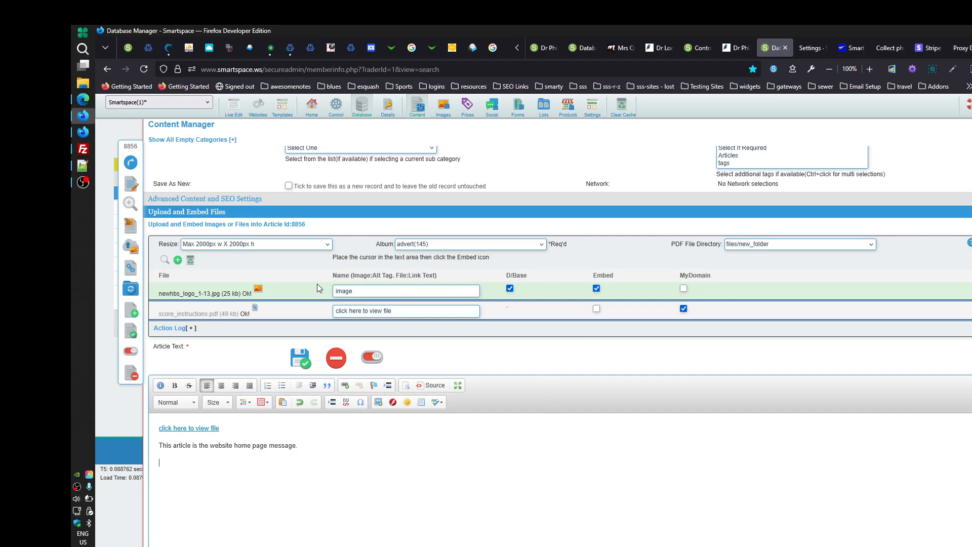
pyautogui.click(177, 260)
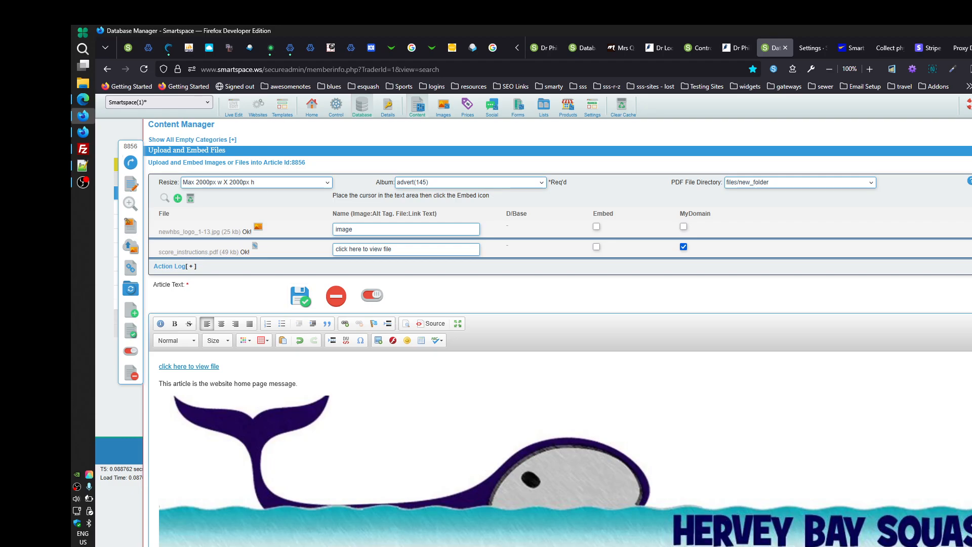
pyautogui.hotkey('alt', 'Tab')
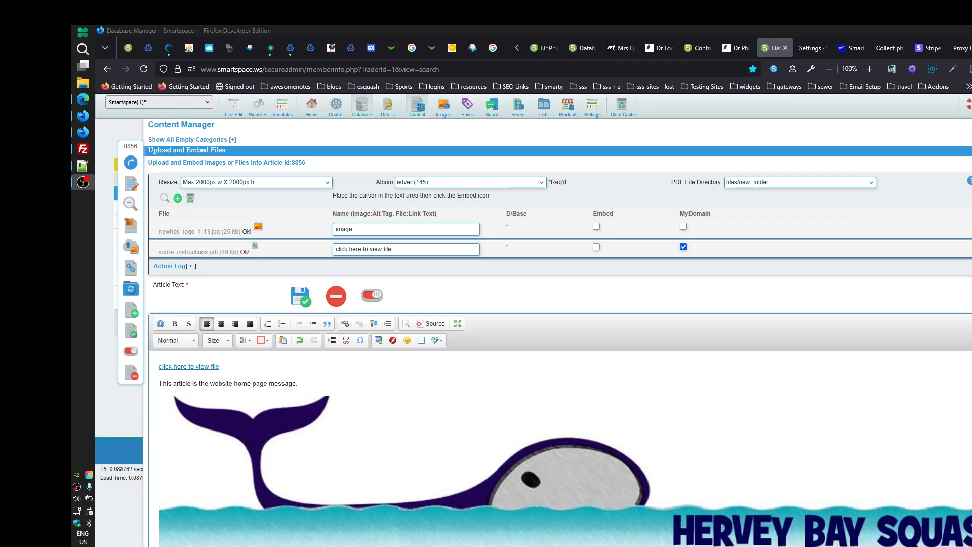